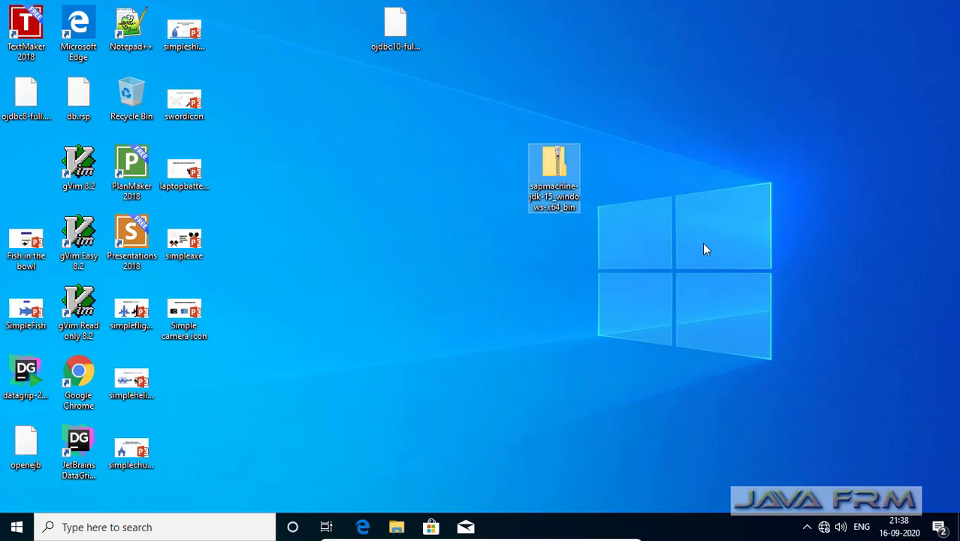
Extract the sapmachine-jdk-15 folder from the zip archive to C:\ using 7-Zip
right_click(547, 167)
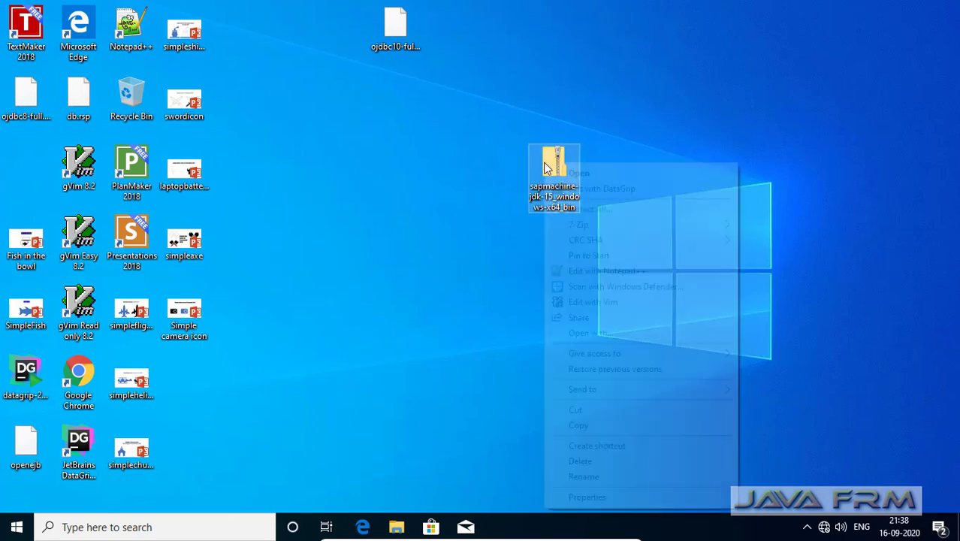
mouse_move(578, 225)
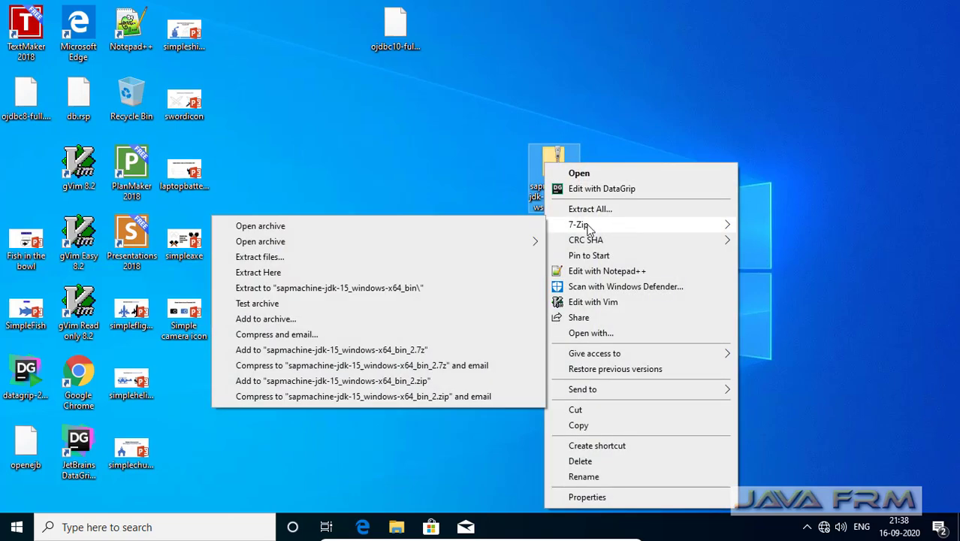
left_click(376, 230)
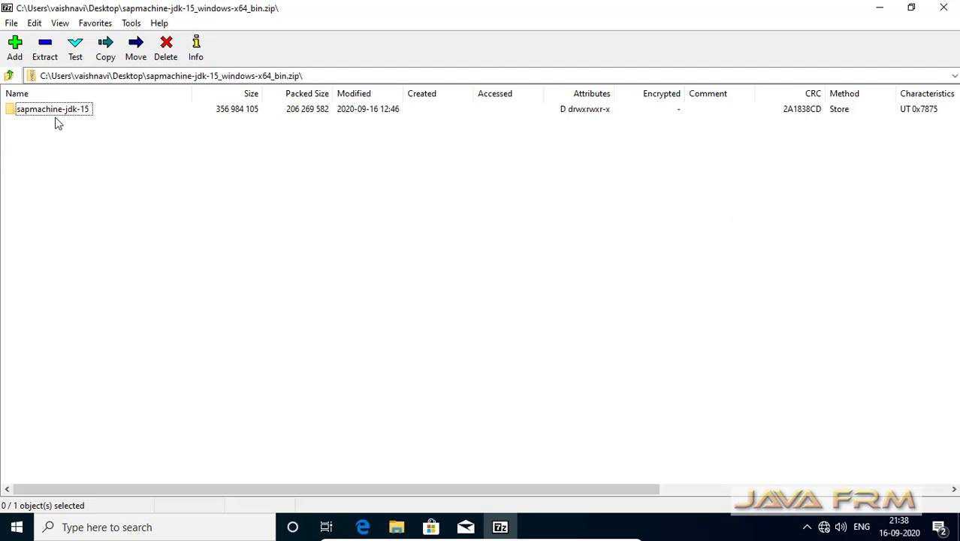
left_click(44, 51)
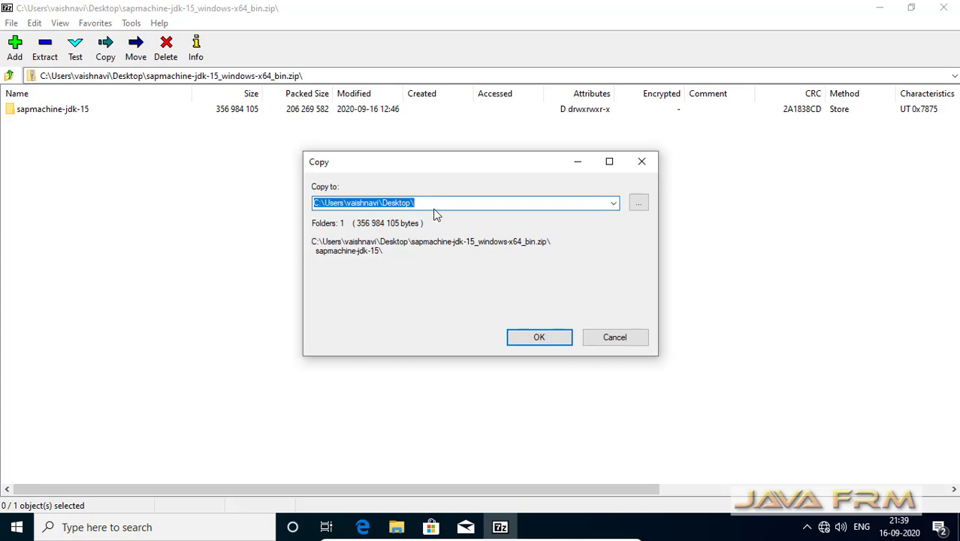
left_click(425, 202)
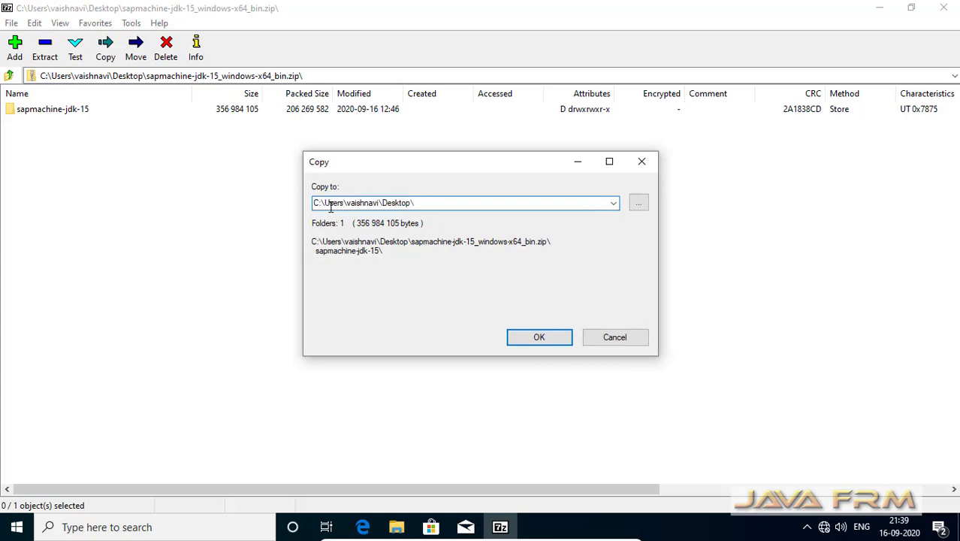
left_click_drag(330, 208, 324, 210)
key("Delete")
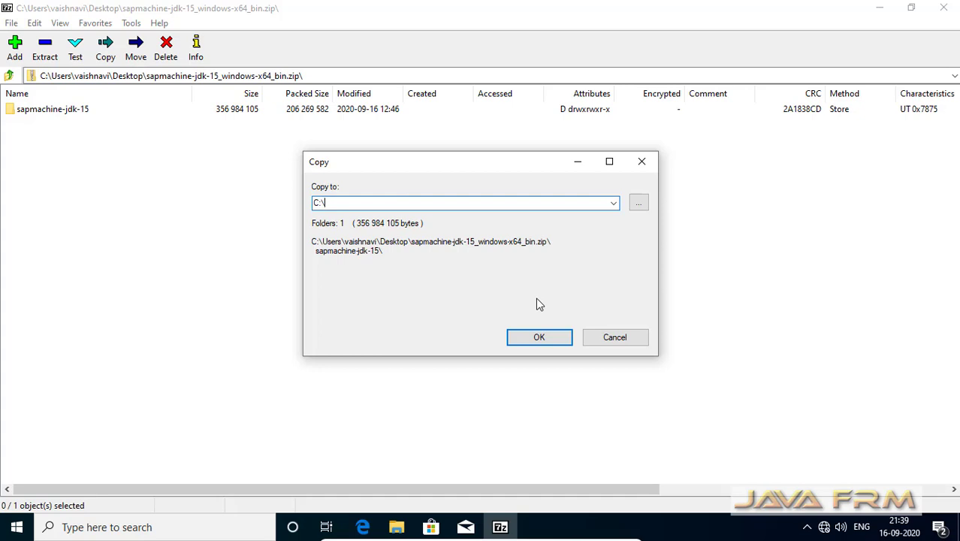
left_click(539, 338)
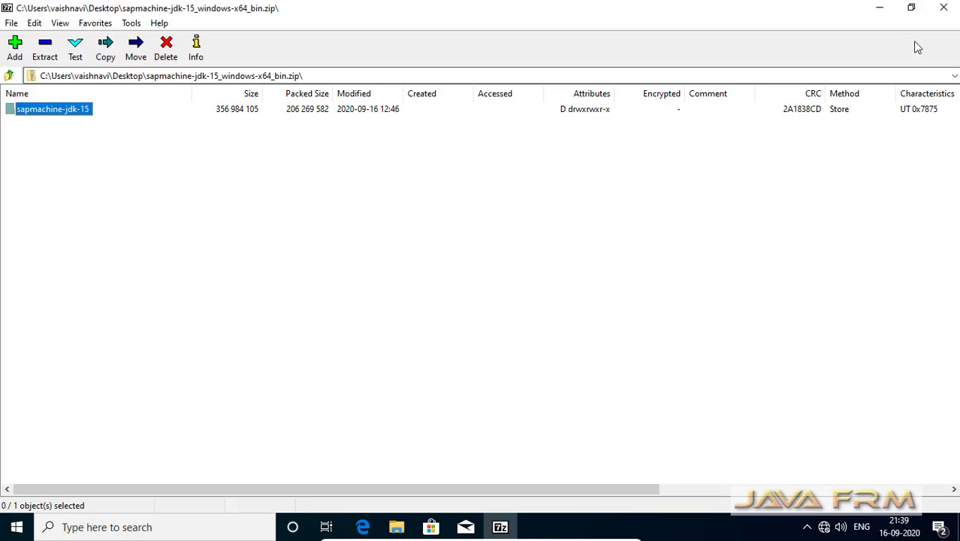
Close 7-Zip and open the sapmachine-jdk-15 folder on Local Disk (C:) in File Explorer
left_click(946, 9)
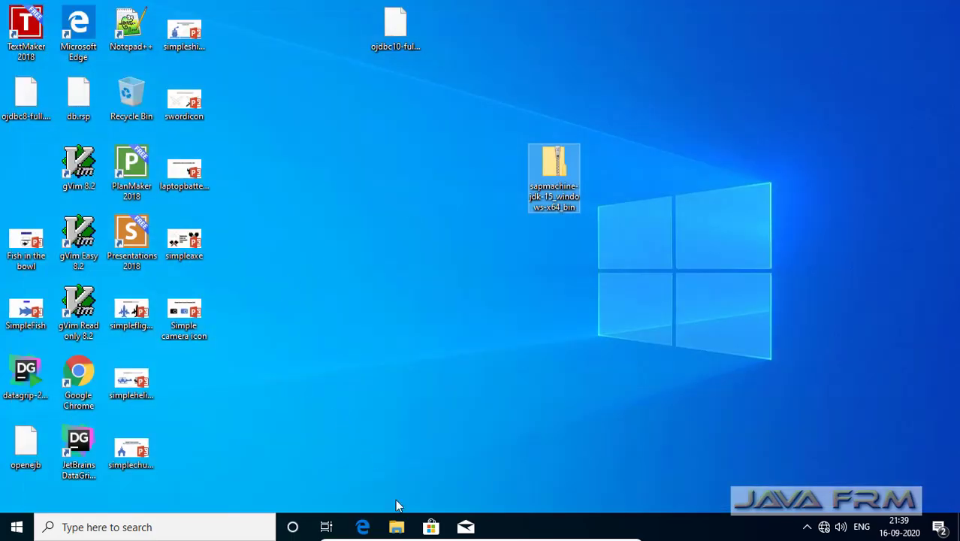
left_click(396, 526)
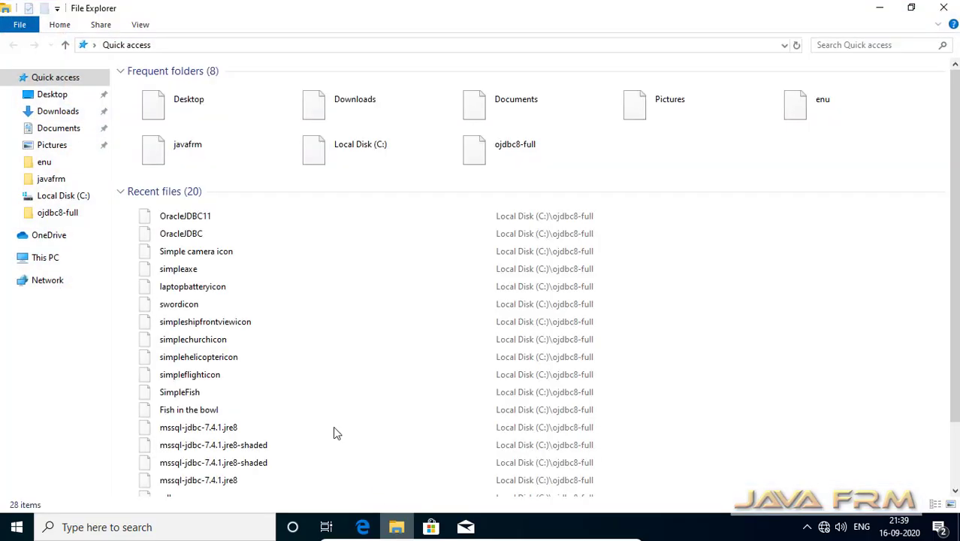
left_click(58, 198)
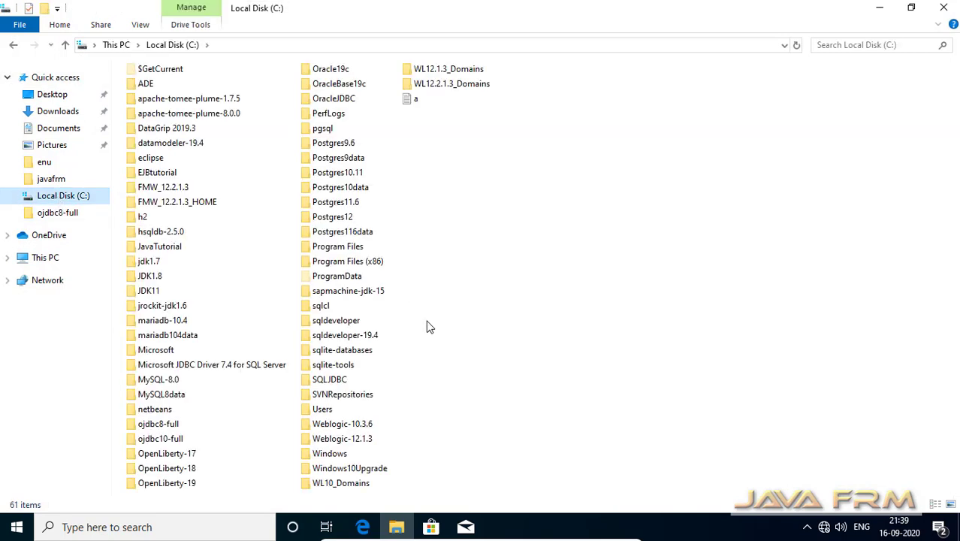
double_click(350, 297)
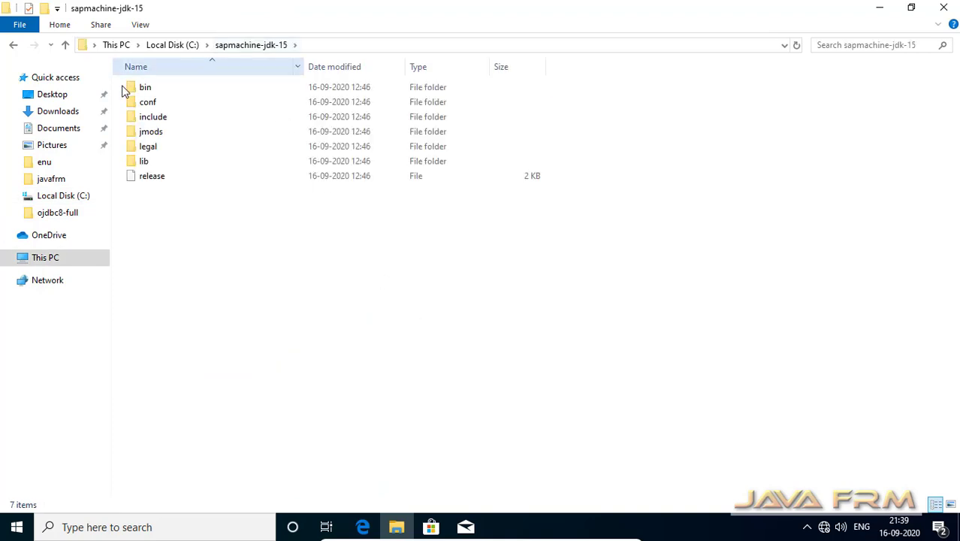
Browse the bin folder's files in a compact multi-column layout
double_click(147, 90)
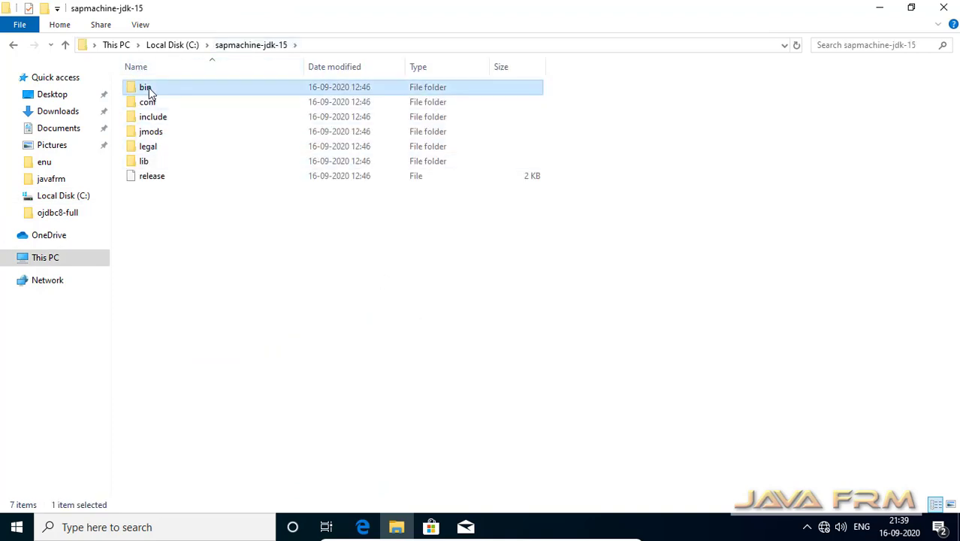
left_click(141, 25)
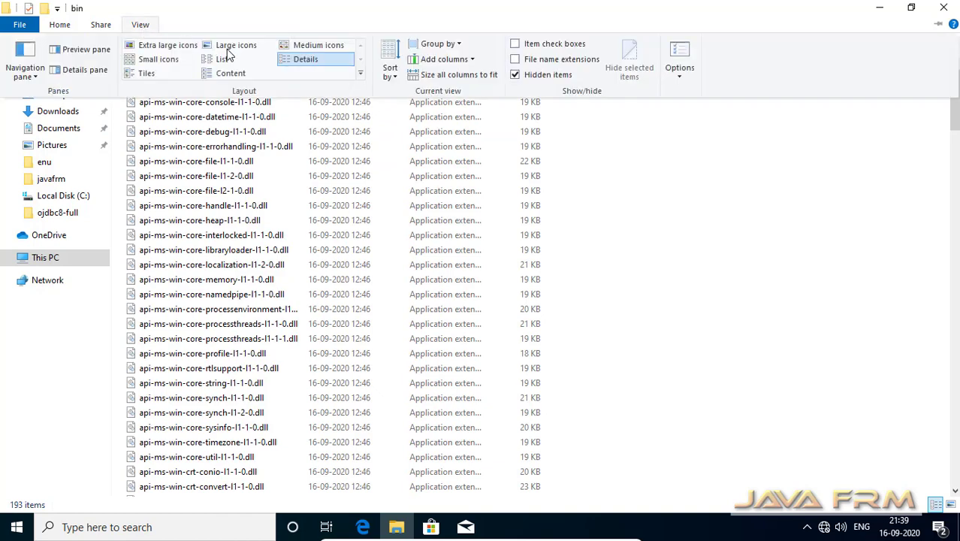
left_click(228, 49)
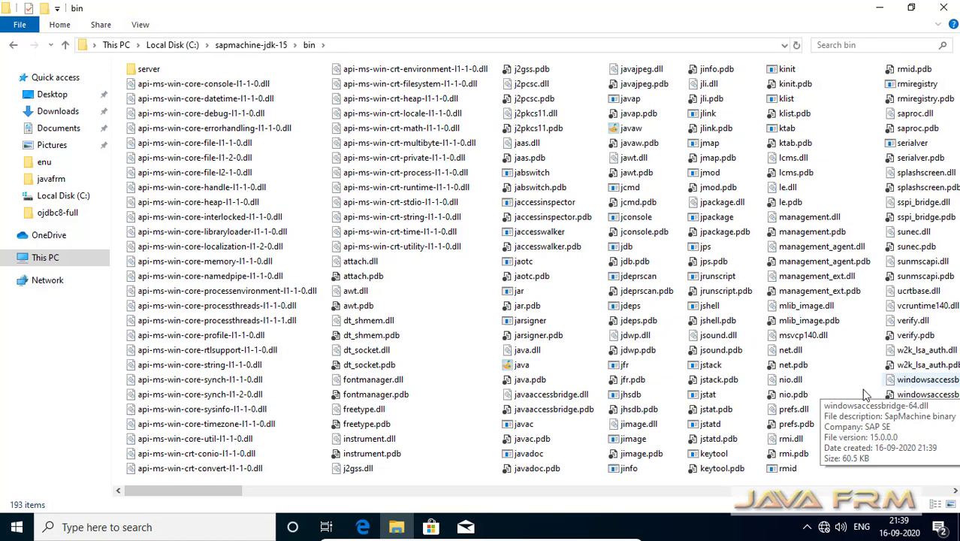
scroll(612, 335, "down", 2)
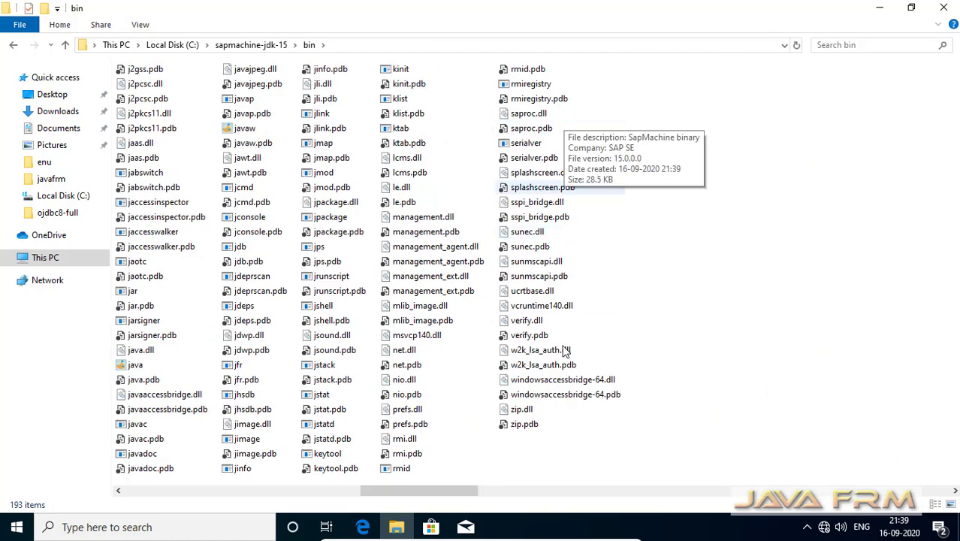
scroll(653, 412, "up", 2)
scroll(655, 411, "up", 1)
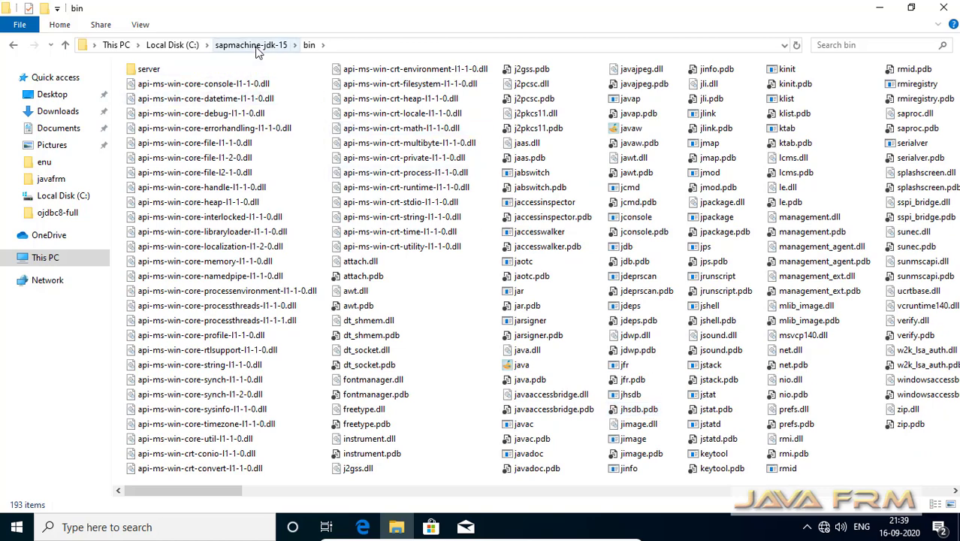
Look through the jmods and lib folders, then return to sapmachine-jdk-15
left_click(254, 45)
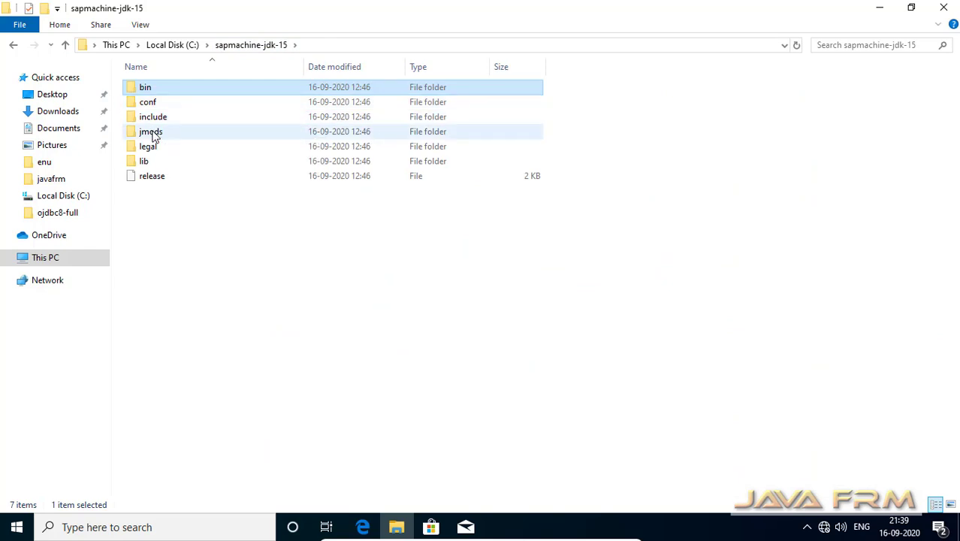
double_click(152, 136)
left_click(141, 24)
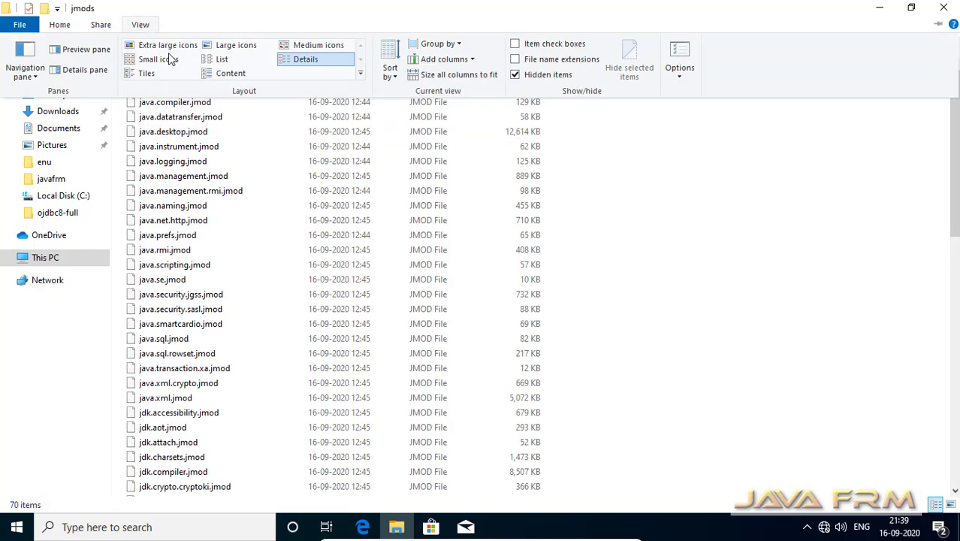
left_click(222, 60)
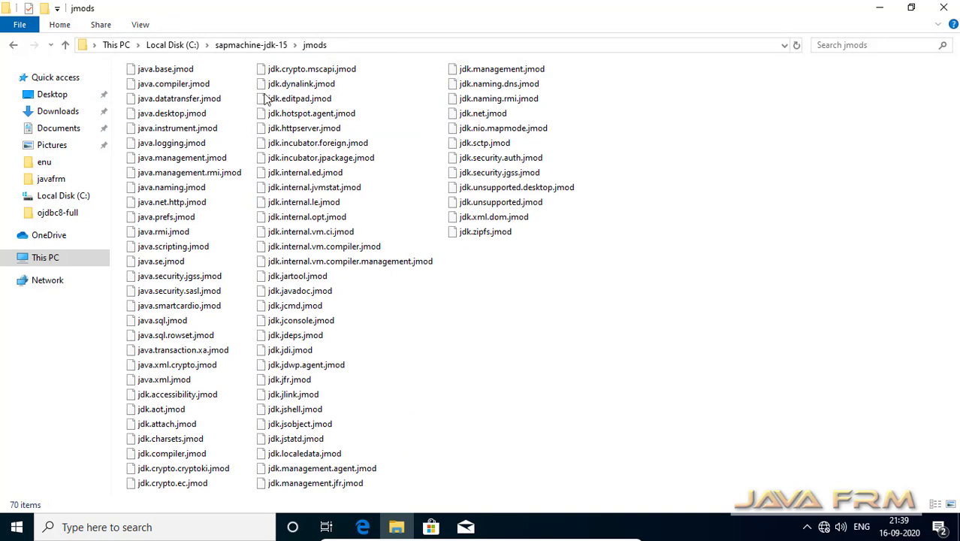
left_click(248, 45)
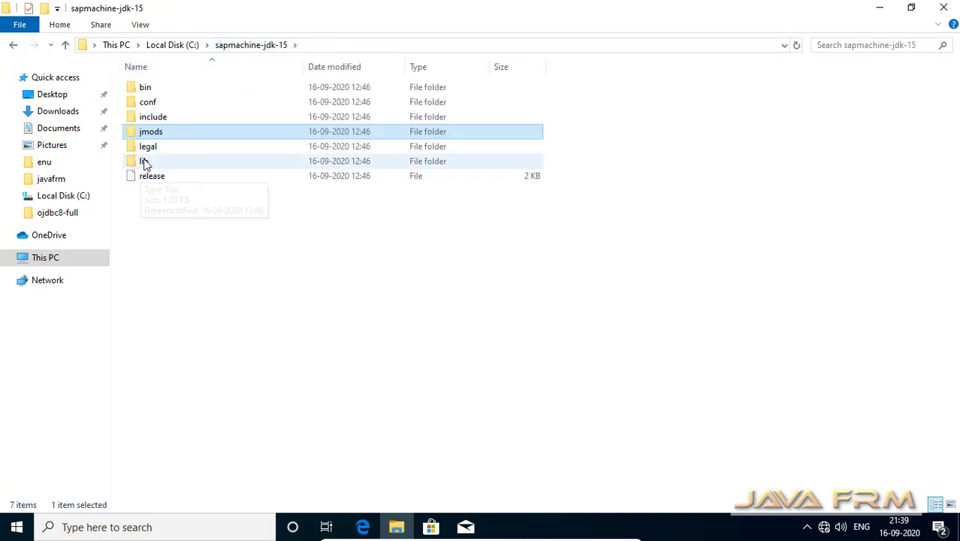
double_click(145, 162)
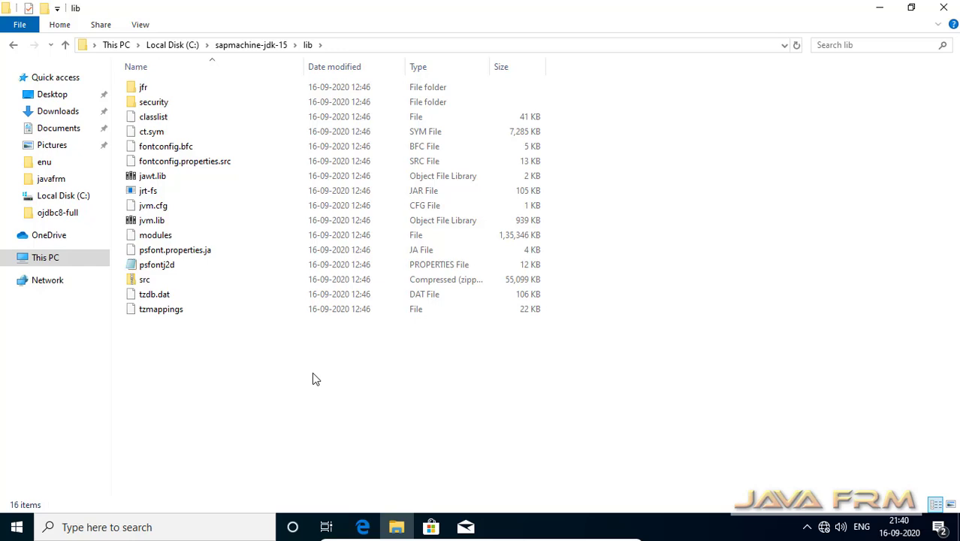
left_click(248, 46)
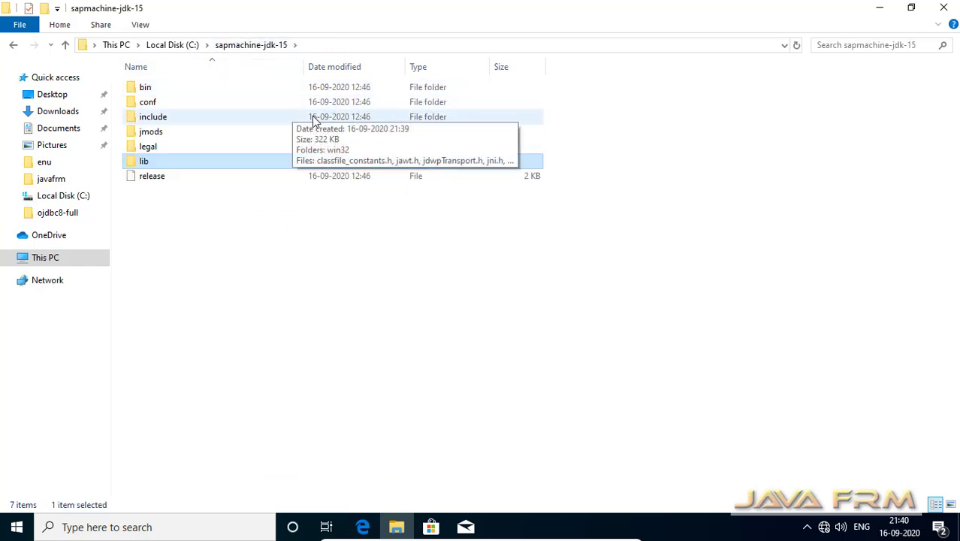
Copy the folder path C:\sapmachine-jdk-15 from the address bar
left_click(340, 43)
right_click(155, 48)
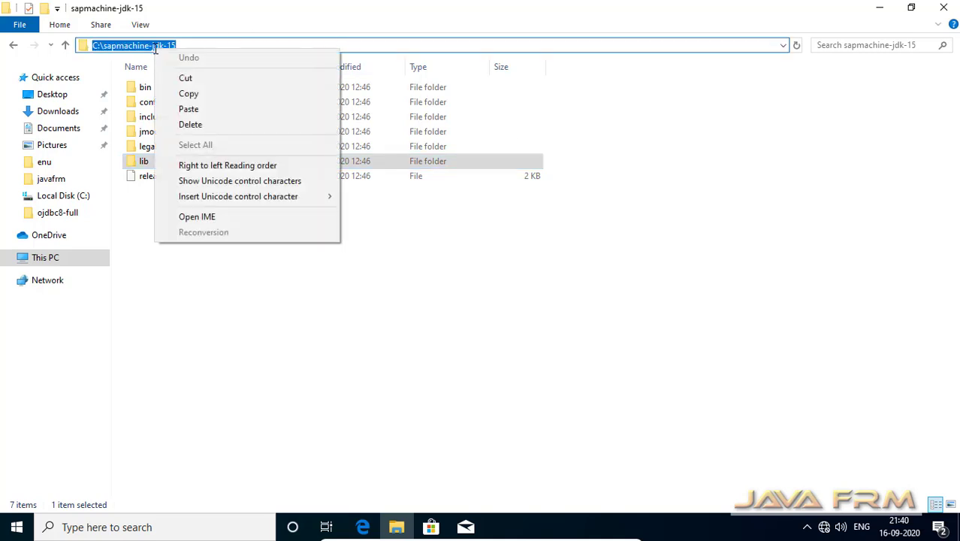
left_click(214, 95)
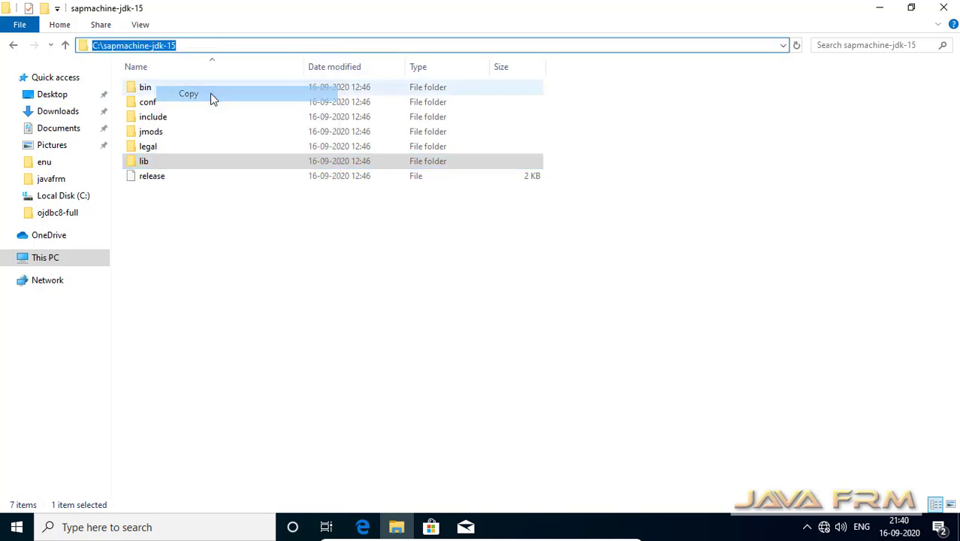
left_click(317, 274)
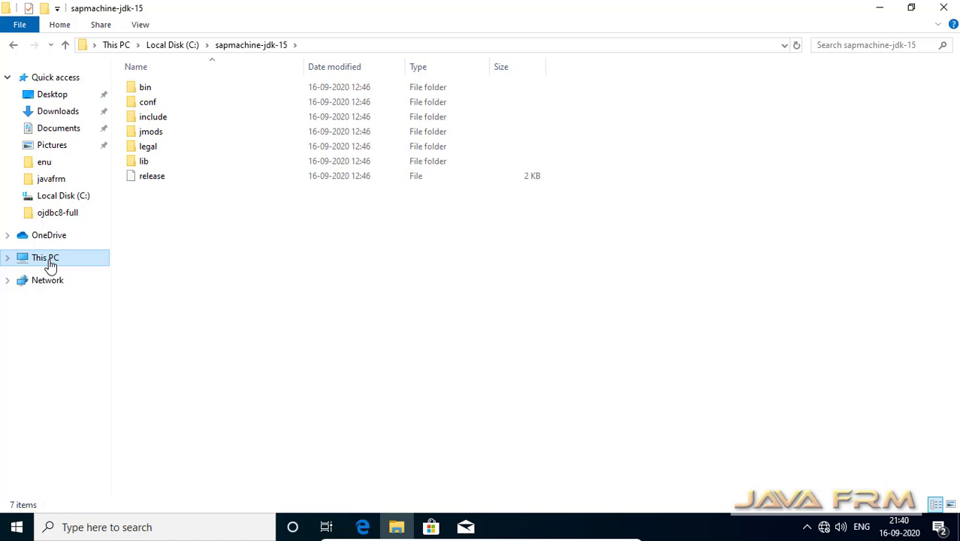
Open Environment Variables via This PC properties and Advanced system settings
right_click(50, 266)
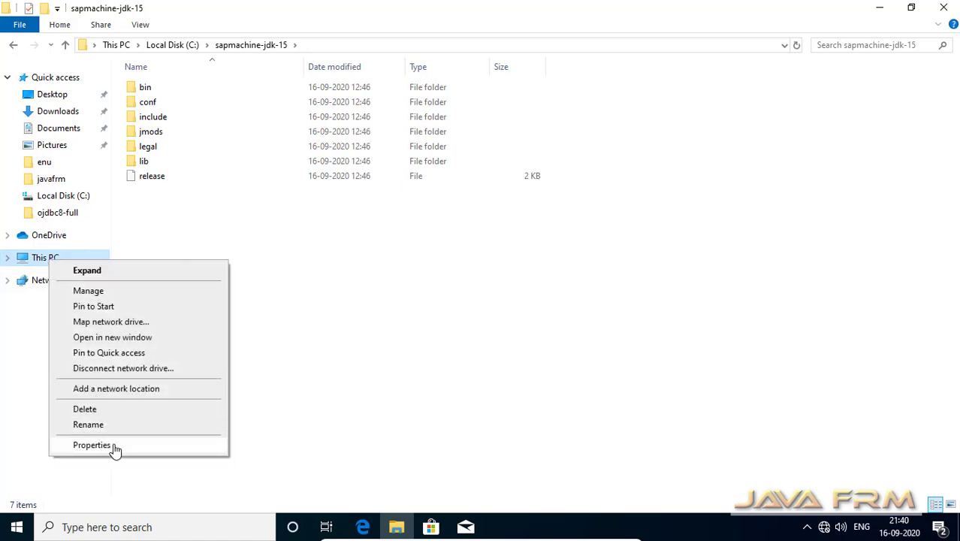
left_click(114, 447)
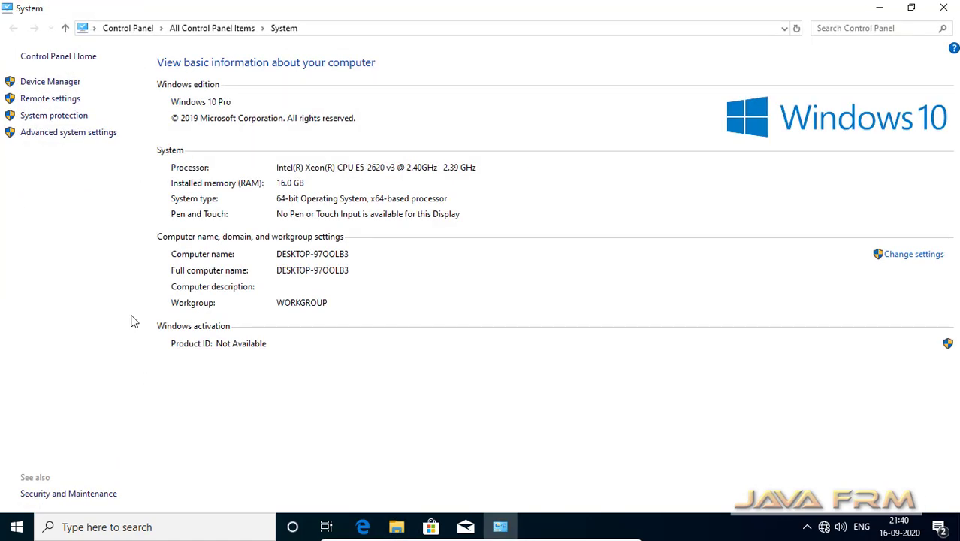
left_click(92, 136)
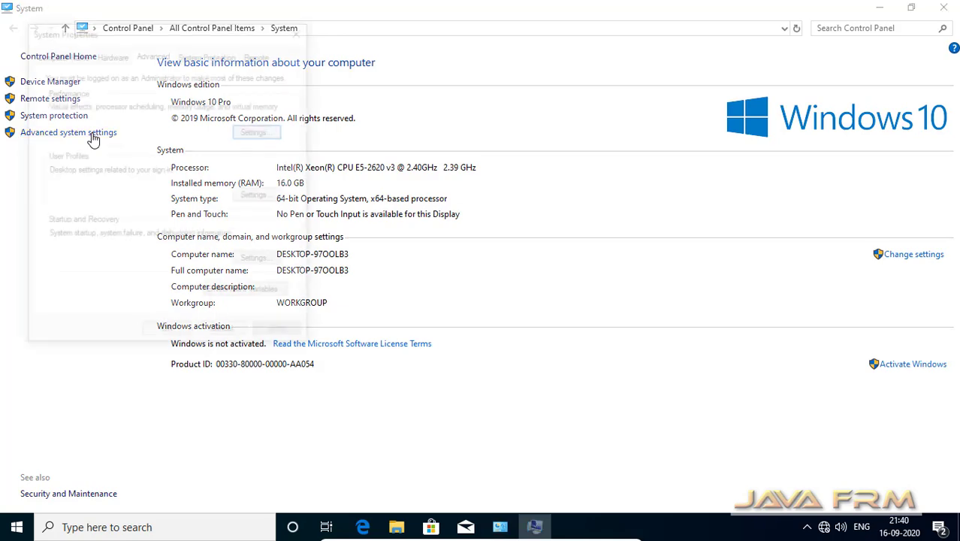
left_click(276, 295)
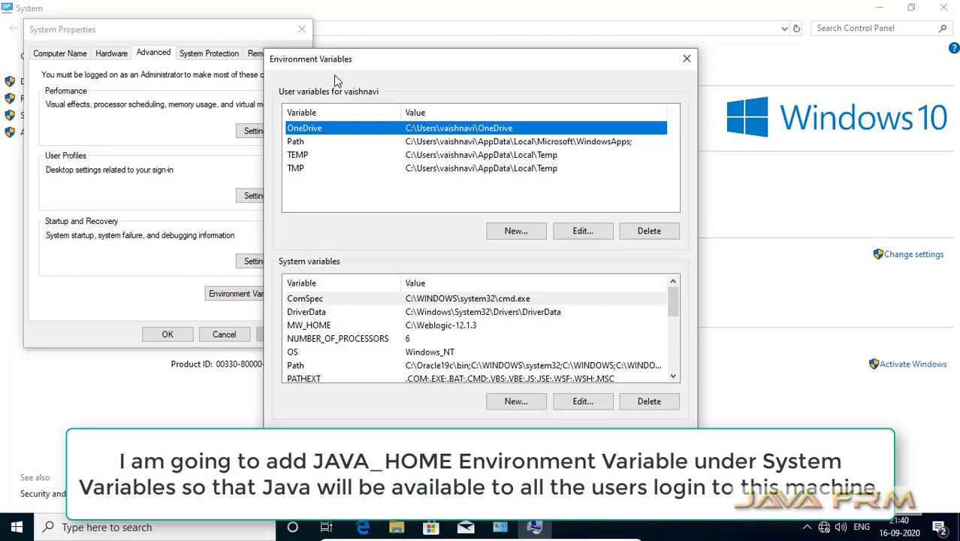
Add system variable JAVA_HOME with the pasted value C:\sapmachine-jdk-15
left_click(531, 407)
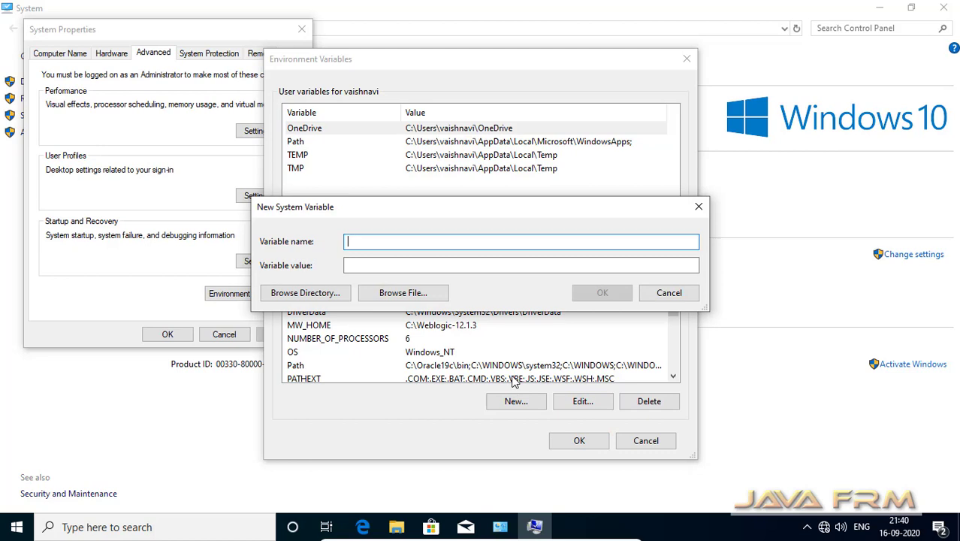
type("JAVA")
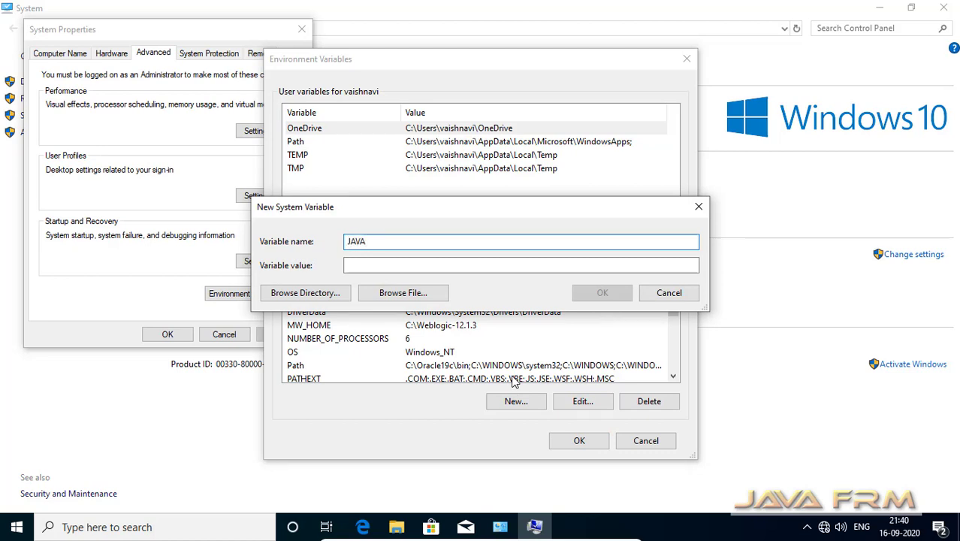
type("_HOME")
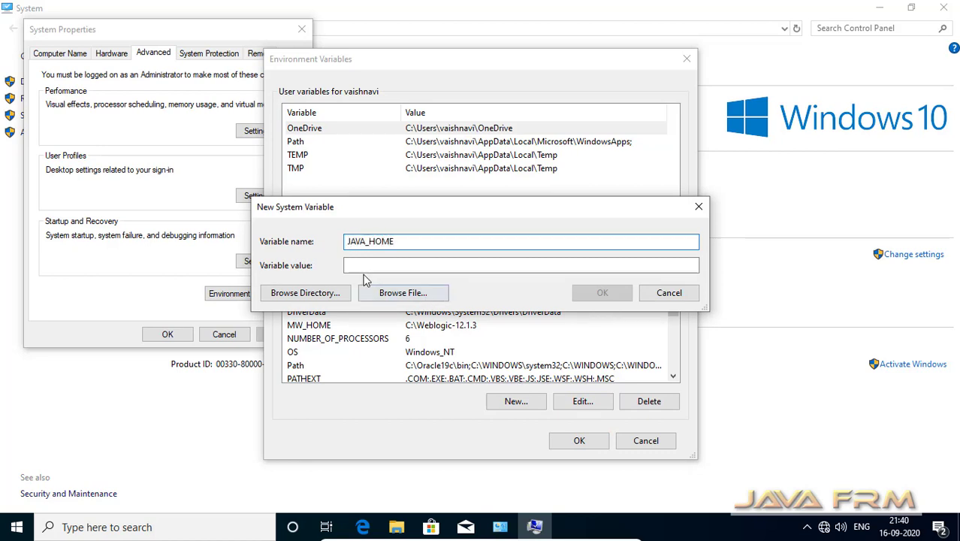
left_click(376, 265)
key("ctrl+v")
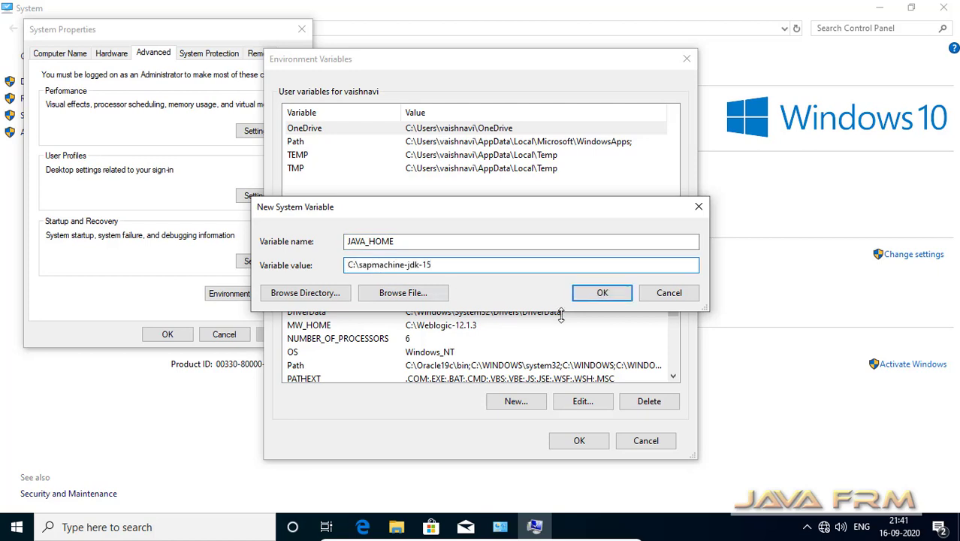
left_click(595, 293)
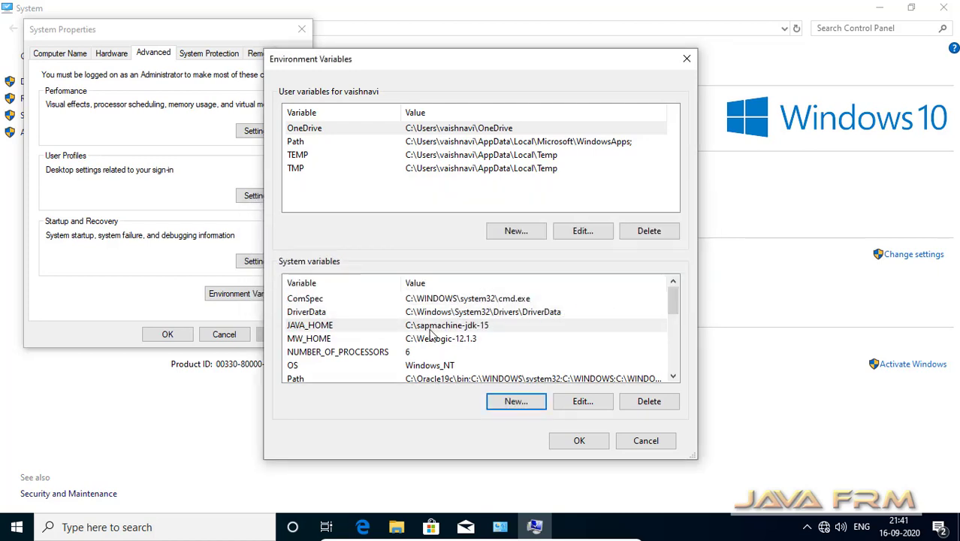
Add a %JAVA_HOME%\bin entry to the system Path variable
left_click(466, 379)
scroll(496, 361, "down", 1)
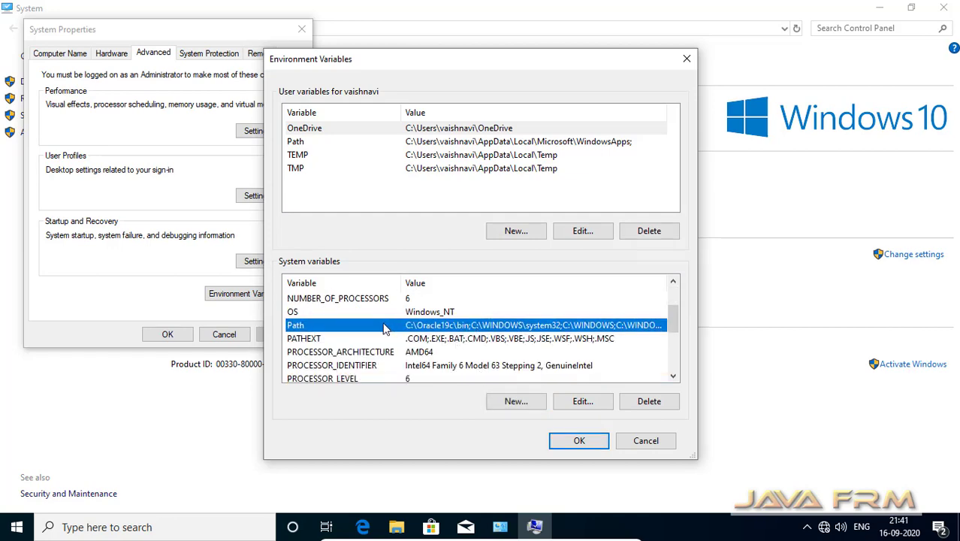
left_click(582, 404)
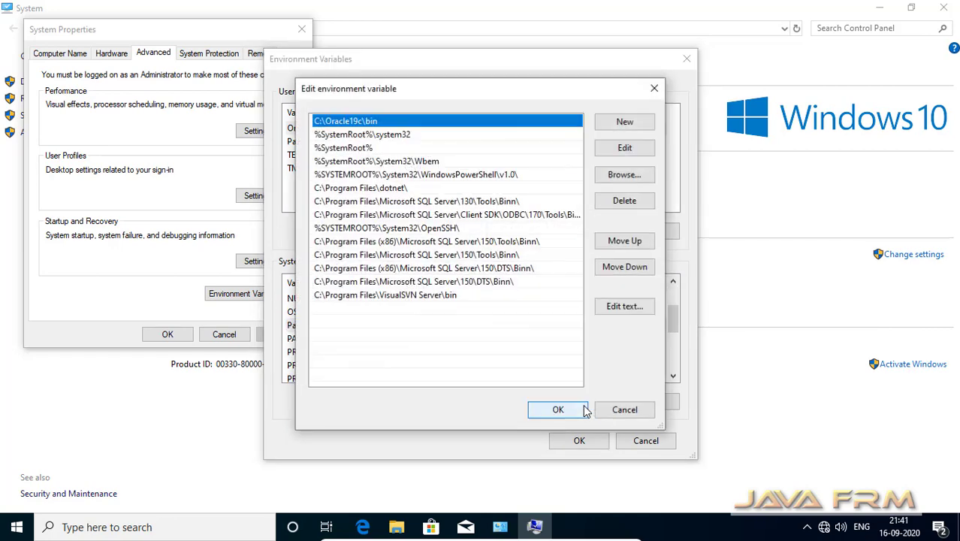
left_click(630, 123)
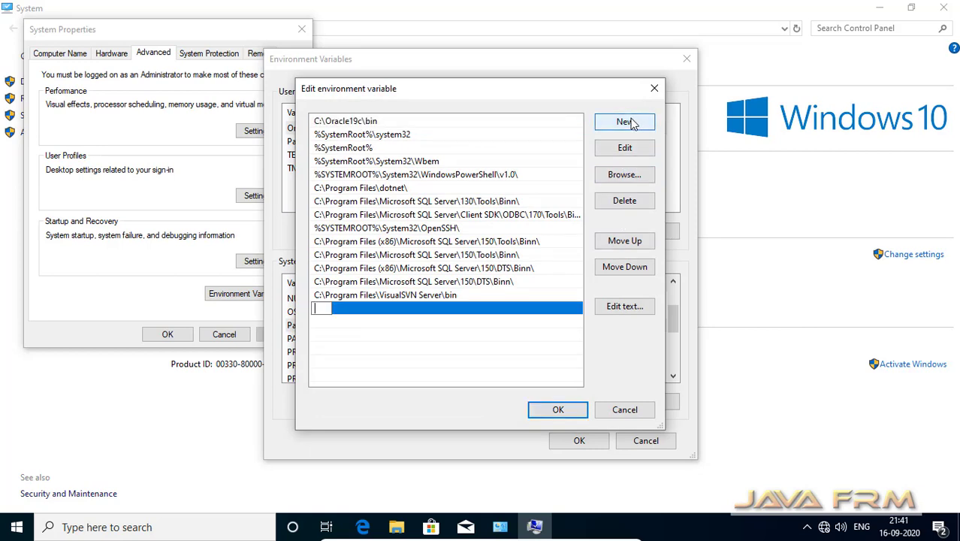
type("%AVA")
type("_HOM")
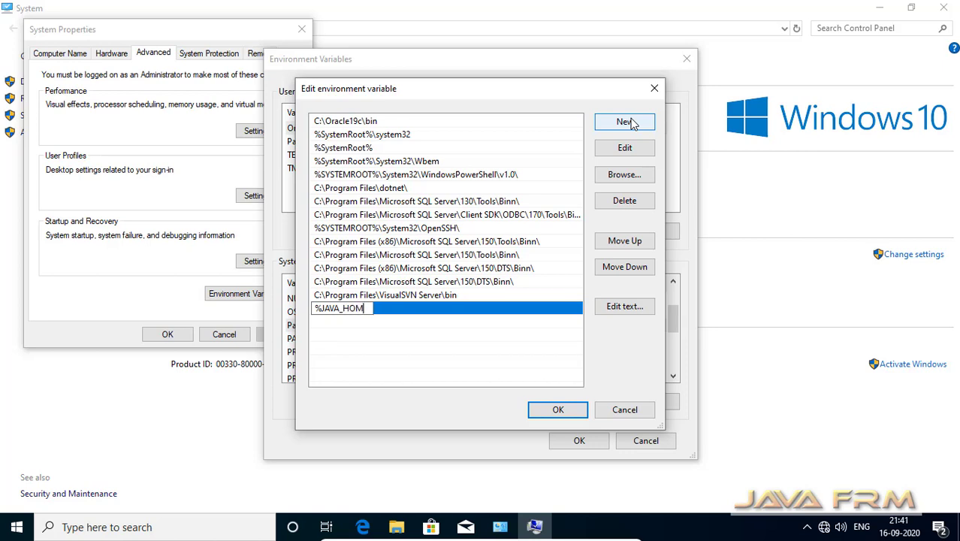
type("E%")
type("\\b")
type("in")
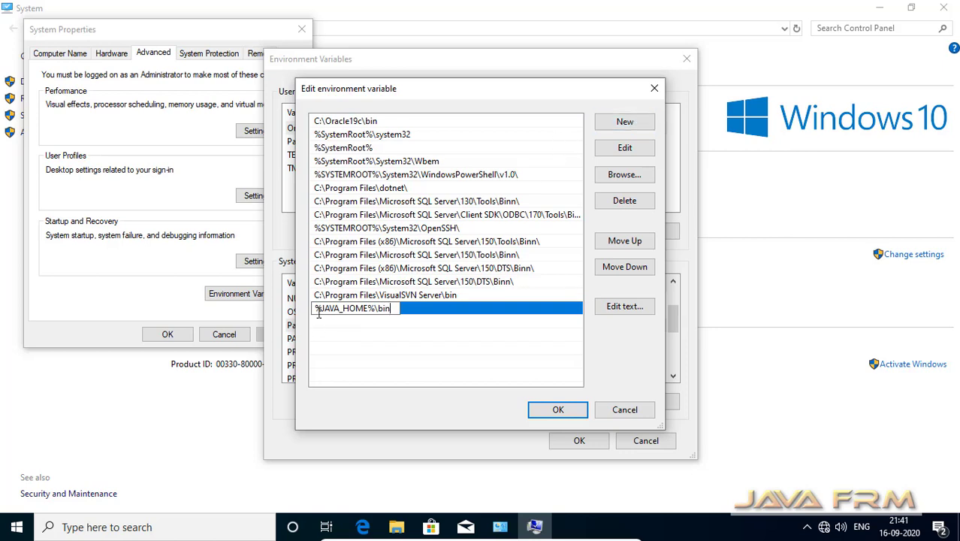
left_click(555, 411)
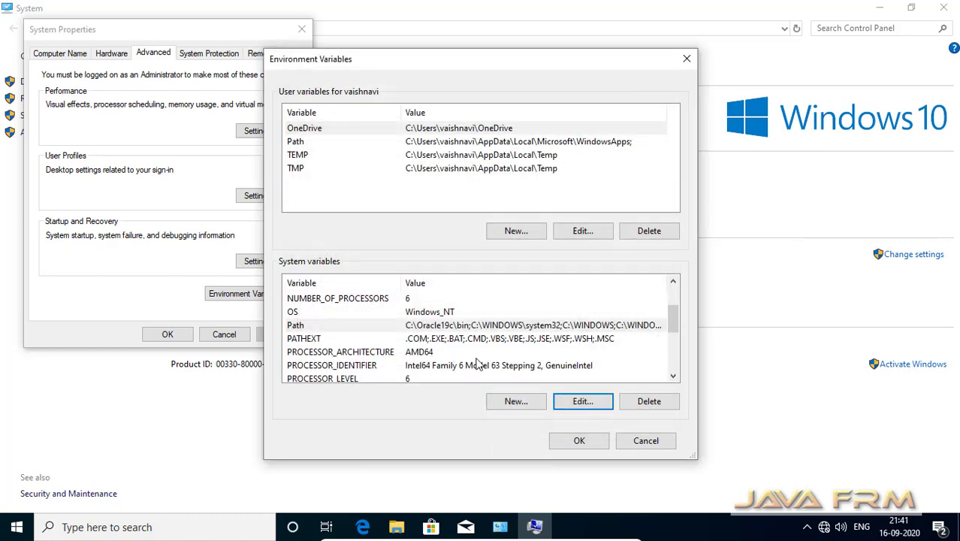
Check JAVA_HOME and the Path entries, then confirm Environment Variables and System Properties
scroll(477, 363, "up", 1)
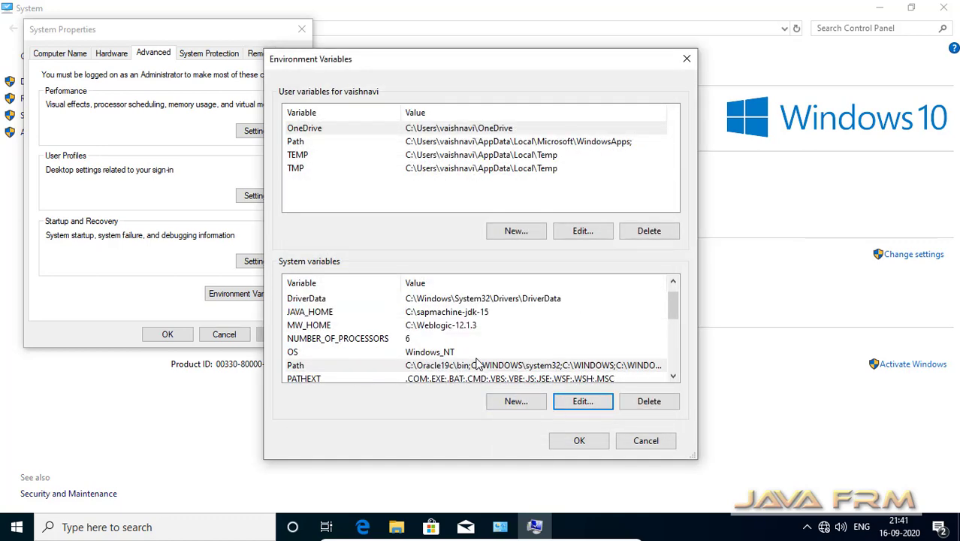
left_click(458, 316)
scroll(502, 342, "down", 1)
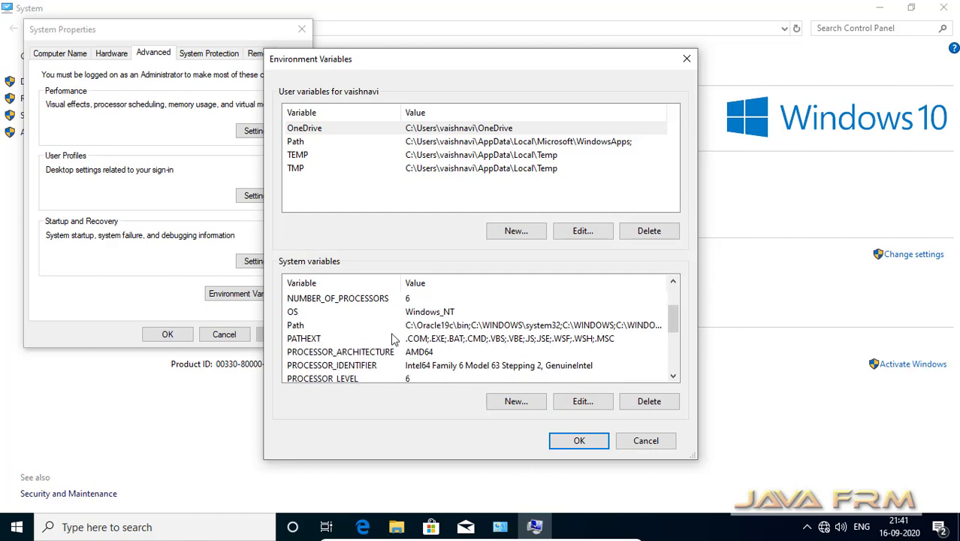
left_click(446, 329)
left_click(569, 404)
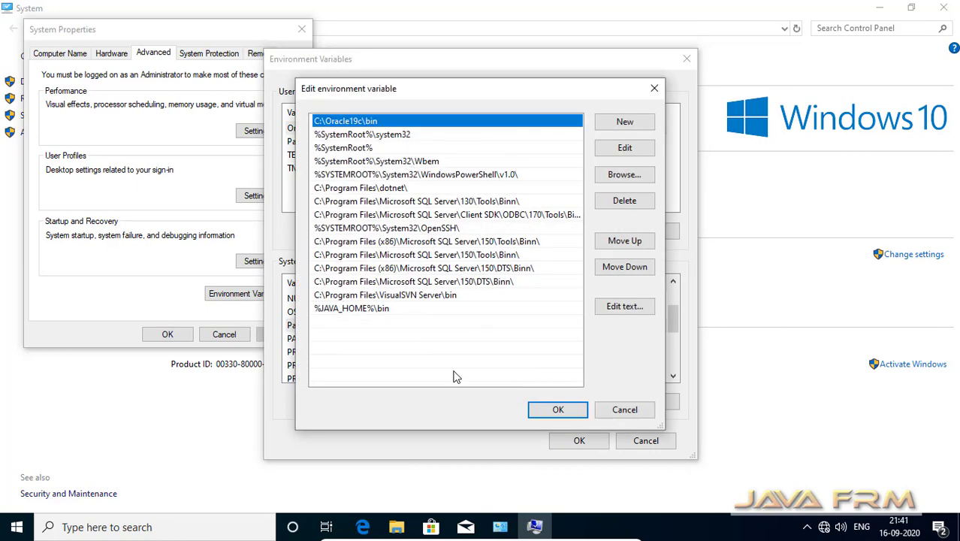
left_click(555, 410)
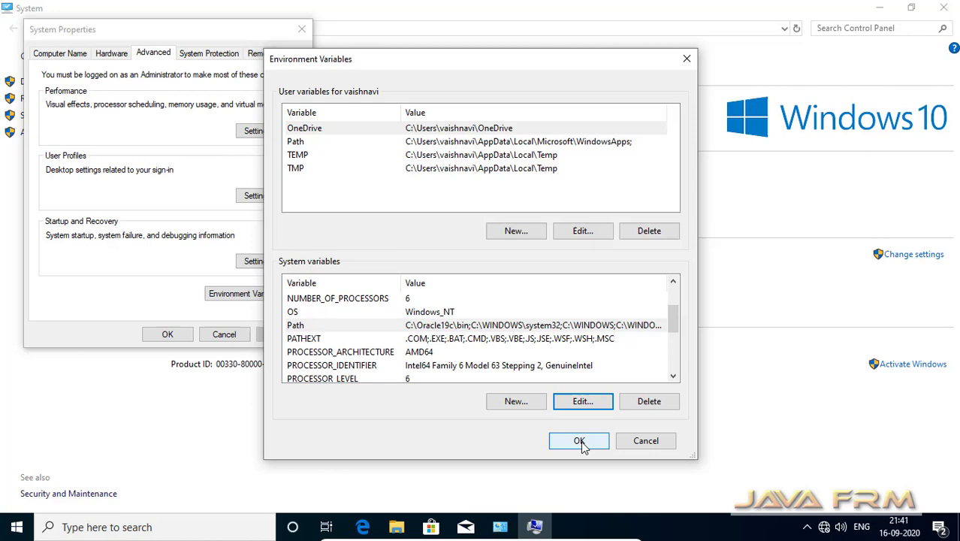
left_click(579, 439)
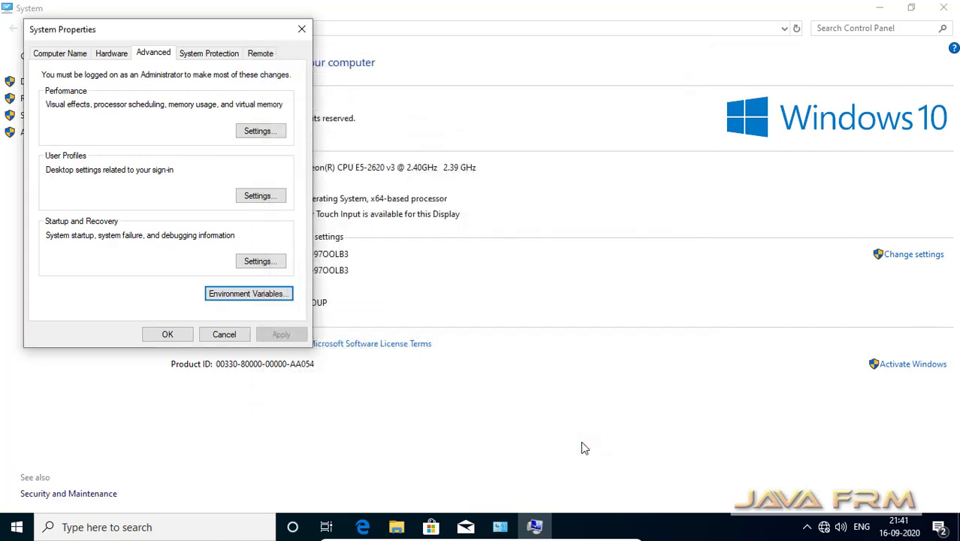
left_click(178, 338)
Close the System window and open a maximized Command Prompt
left_click(950, 12)
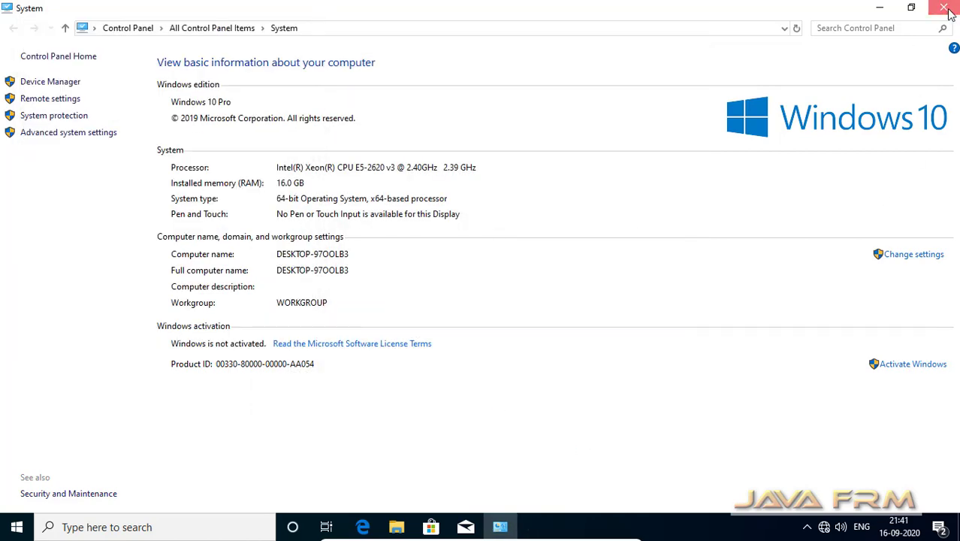
left_click(16, 526)
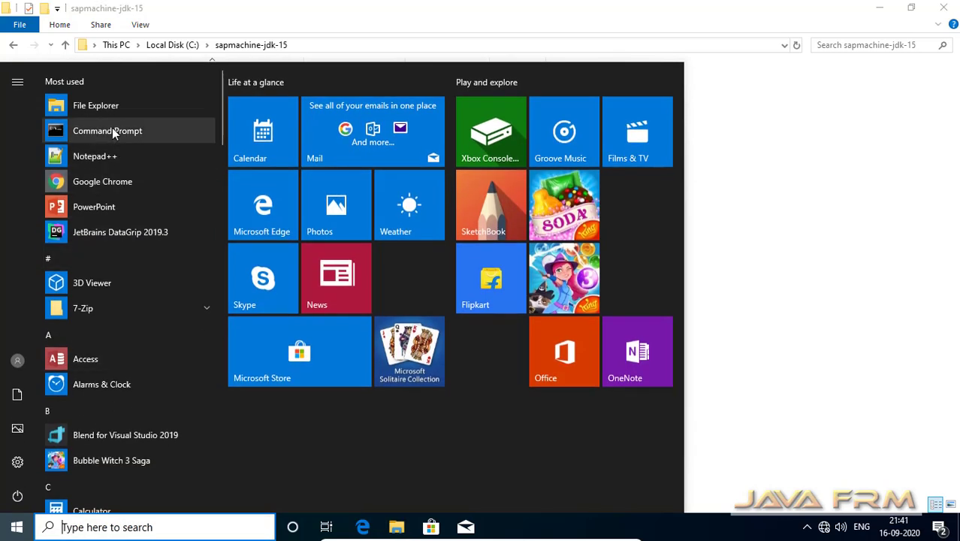
left_click(112, 129)
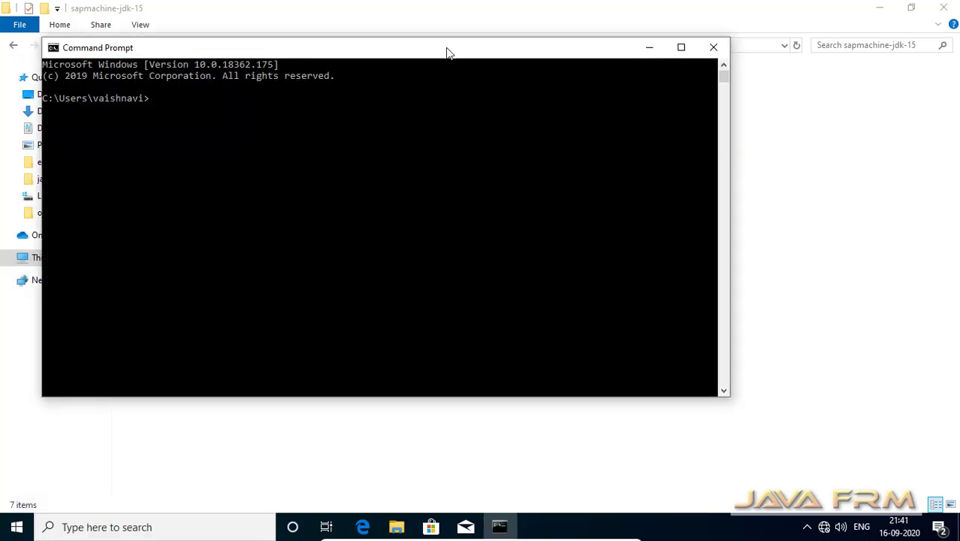
double_click(447, 49)
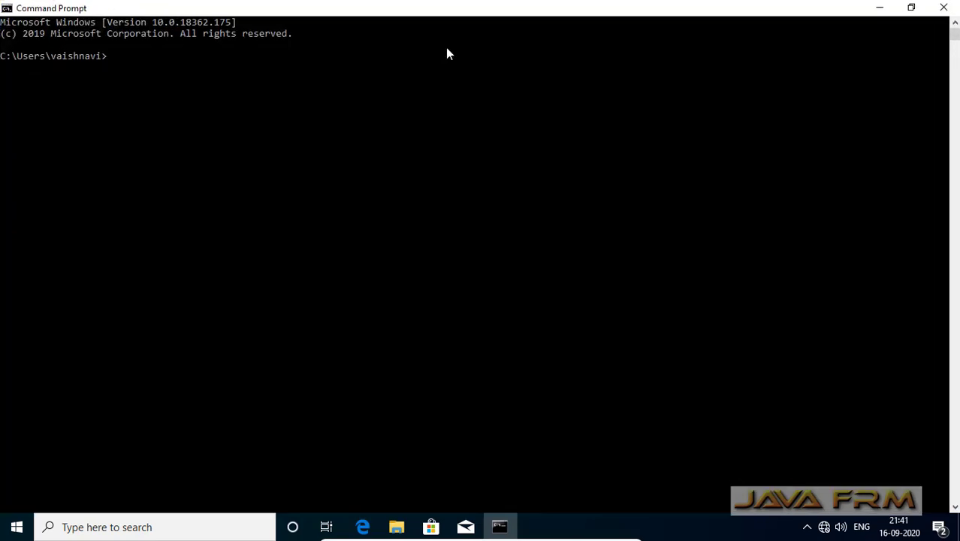
Run java -version and confirm it reports openjdk 15
type("java -ve")
type("rsion")
key("Return")
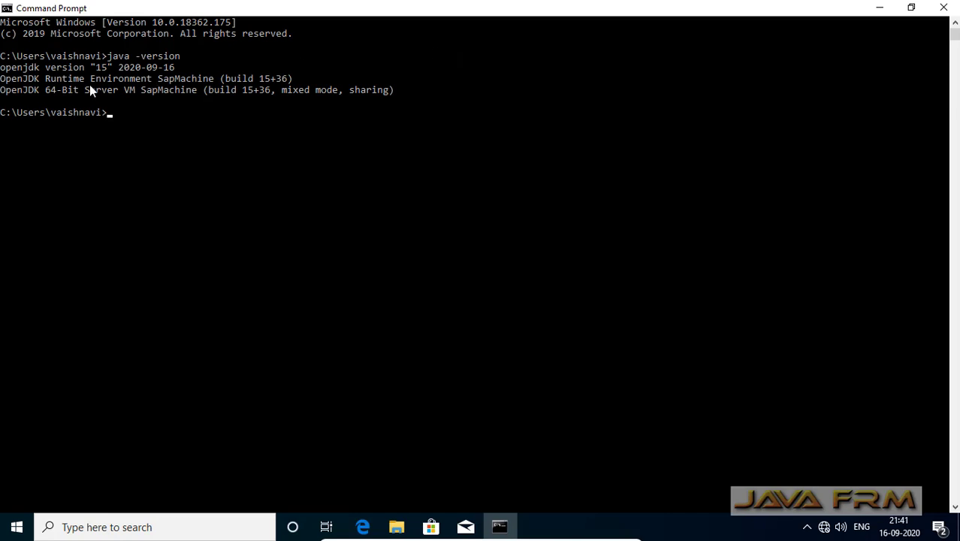
left_click_drag(112, 79, 350, 93)
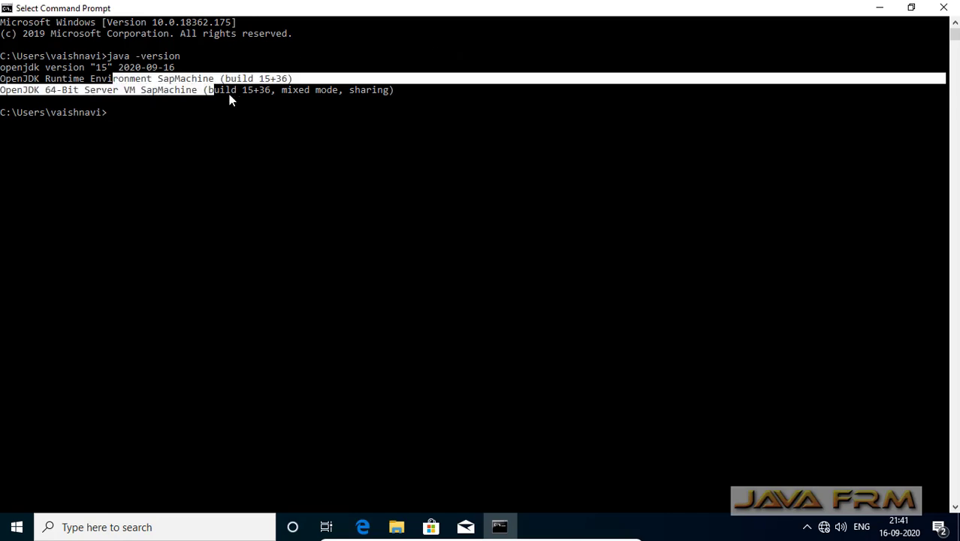
left_click(228, 123)
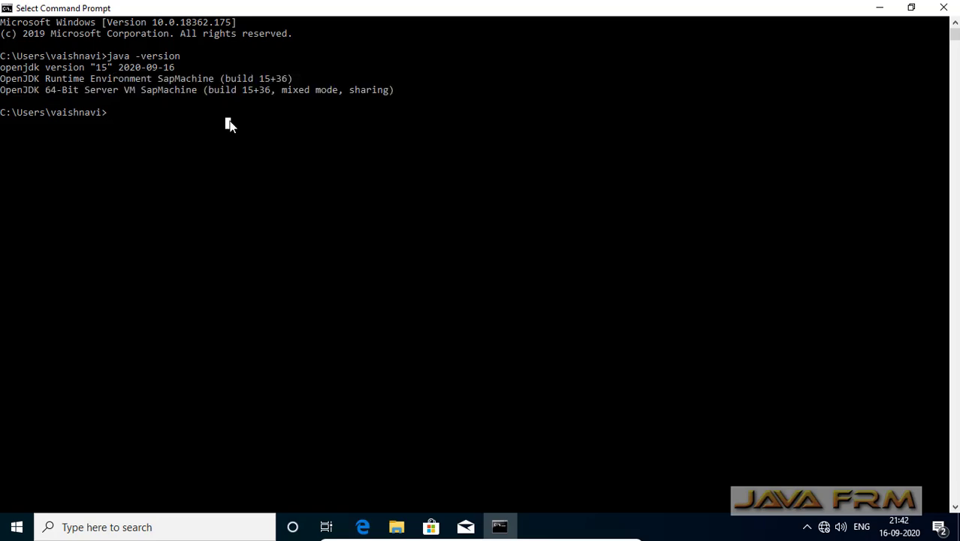
Run javac -version to confirm javac 15, then run java and javac alone for usage
type("javac ")
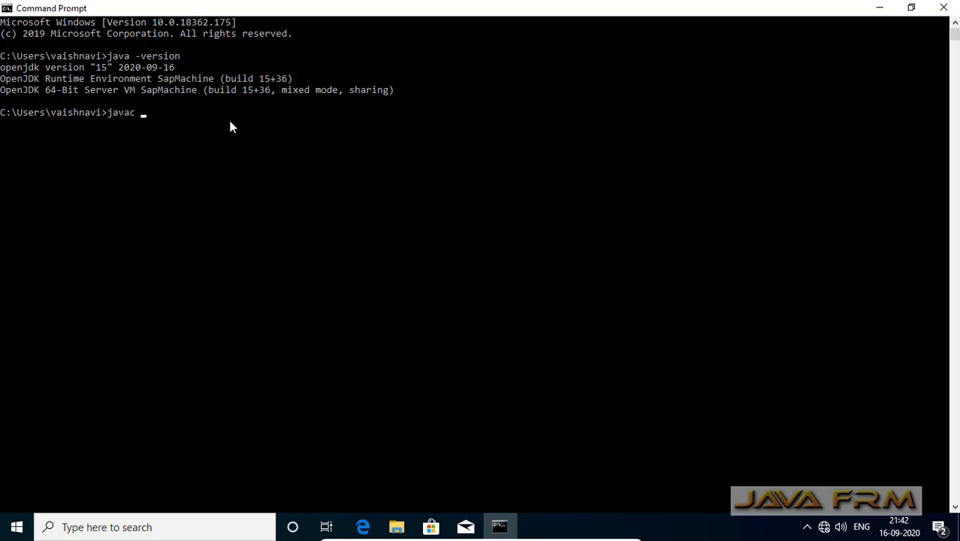
type("-version")
key("Return")
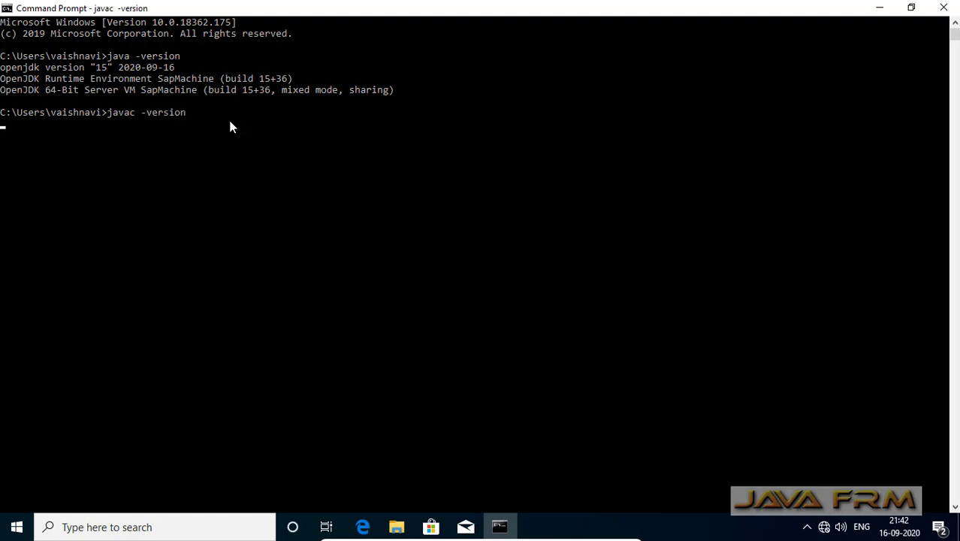
type("jav")
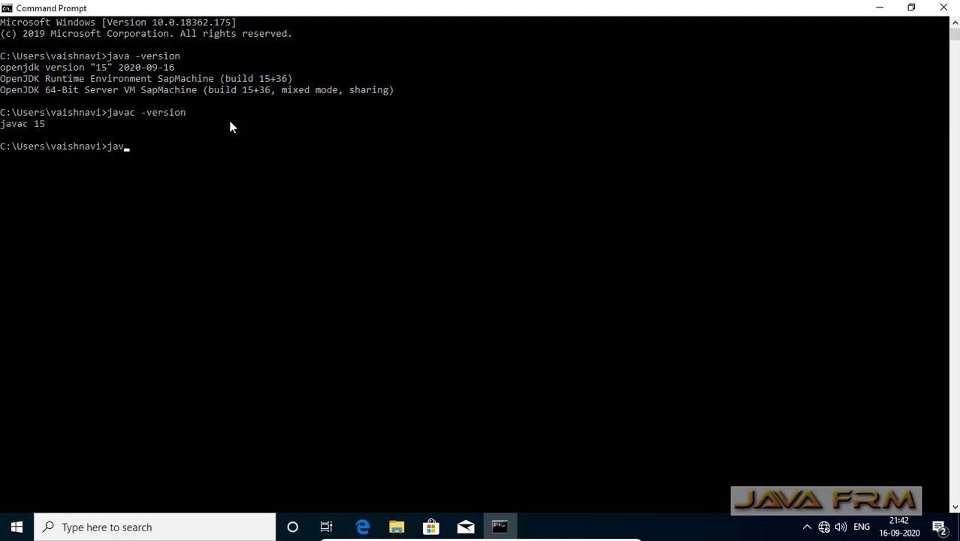
type("a")
key("Return")
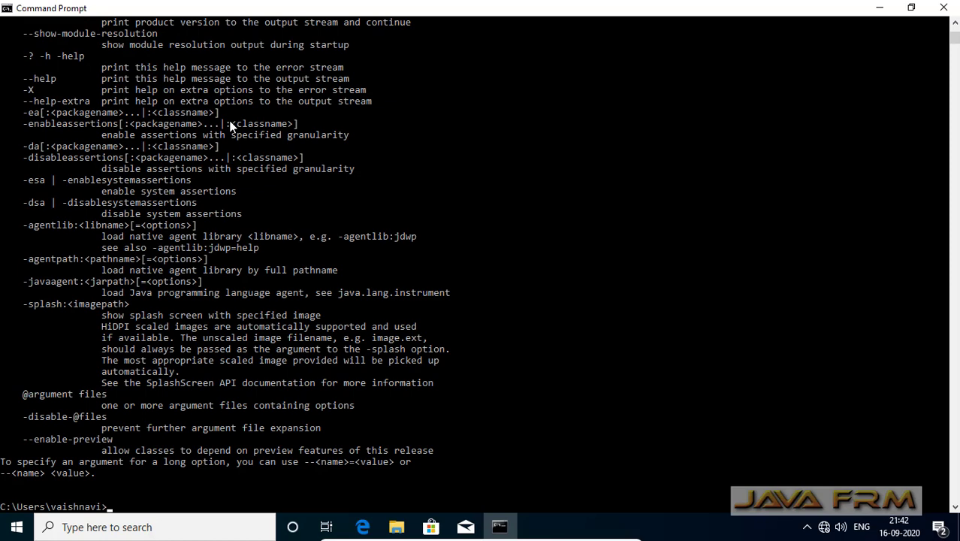
type("ac")
key("Return")
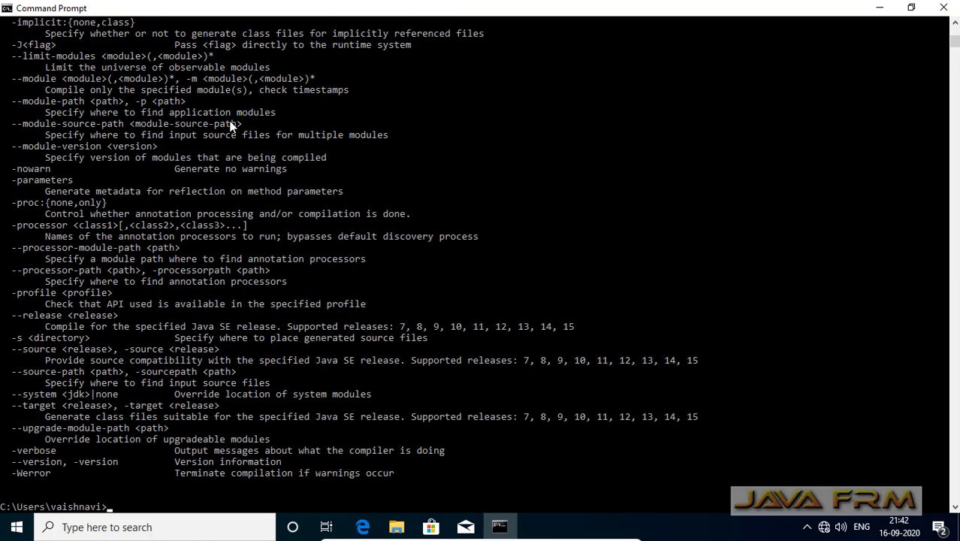